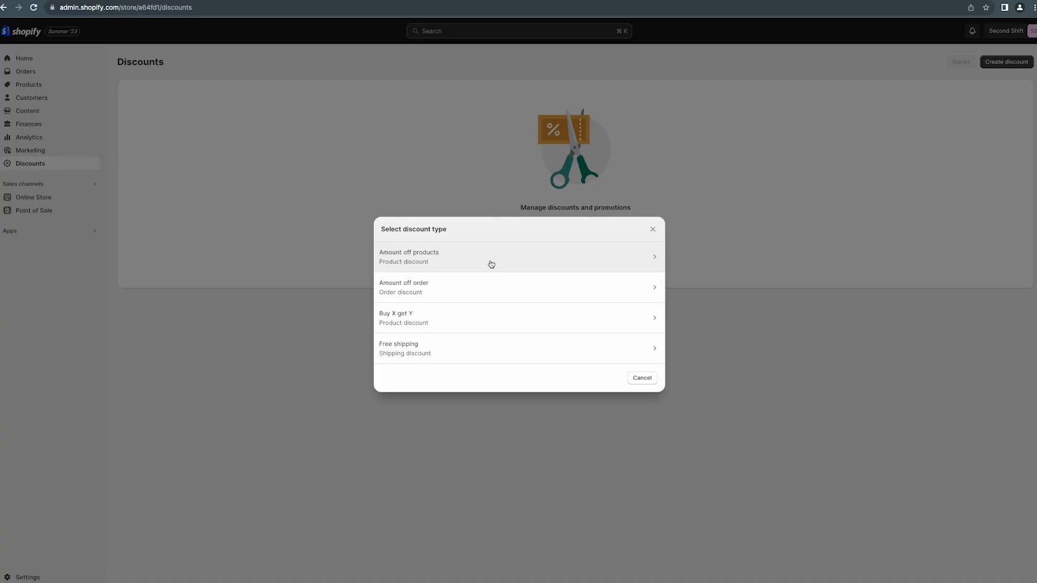
# - Create an amount off products discount using the discount code method with the code todayonly25
pyautogui.click(491, 263)
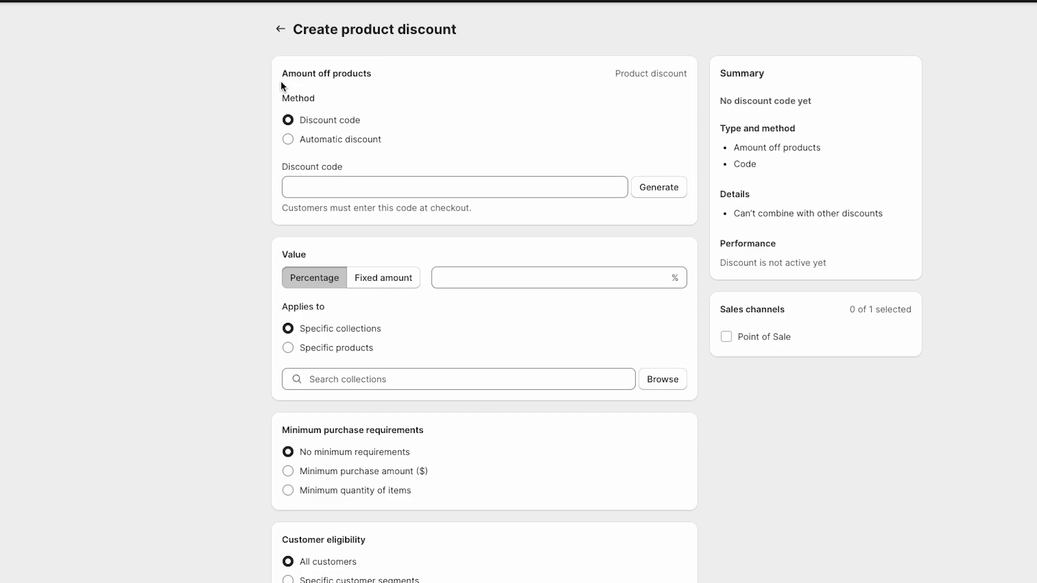
pyautogui.click(289, 140)
pyautogui.click(288, 120)
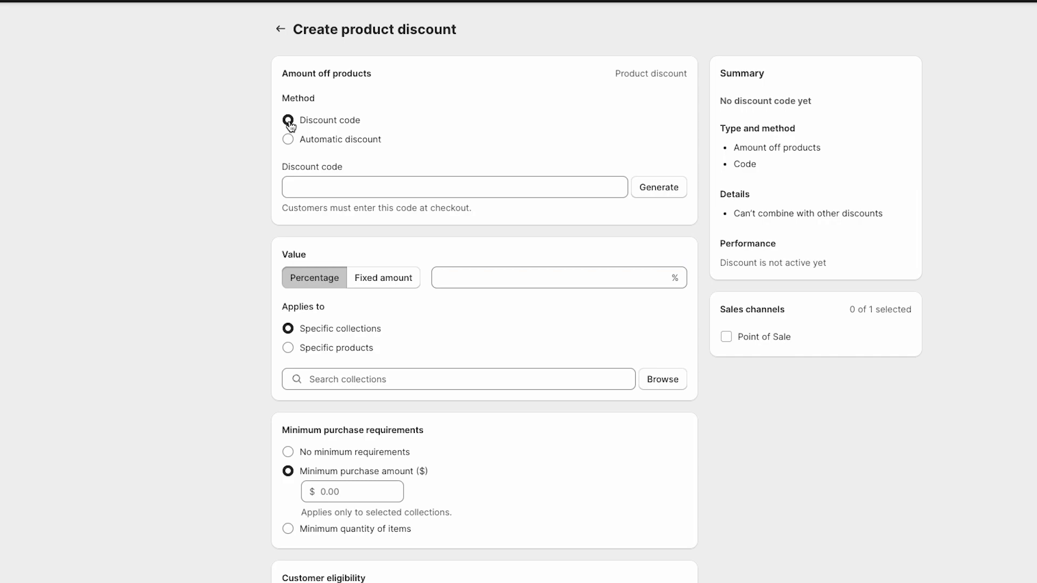
pyautogui.click(343, 187)
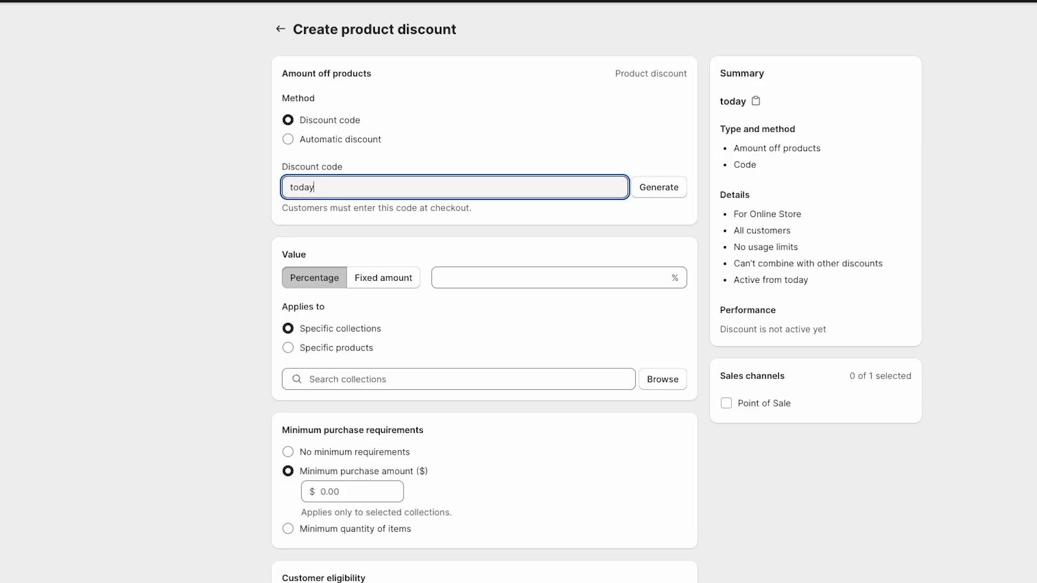
pyautogui.write('only25')
pyautogui.click(414, 160)
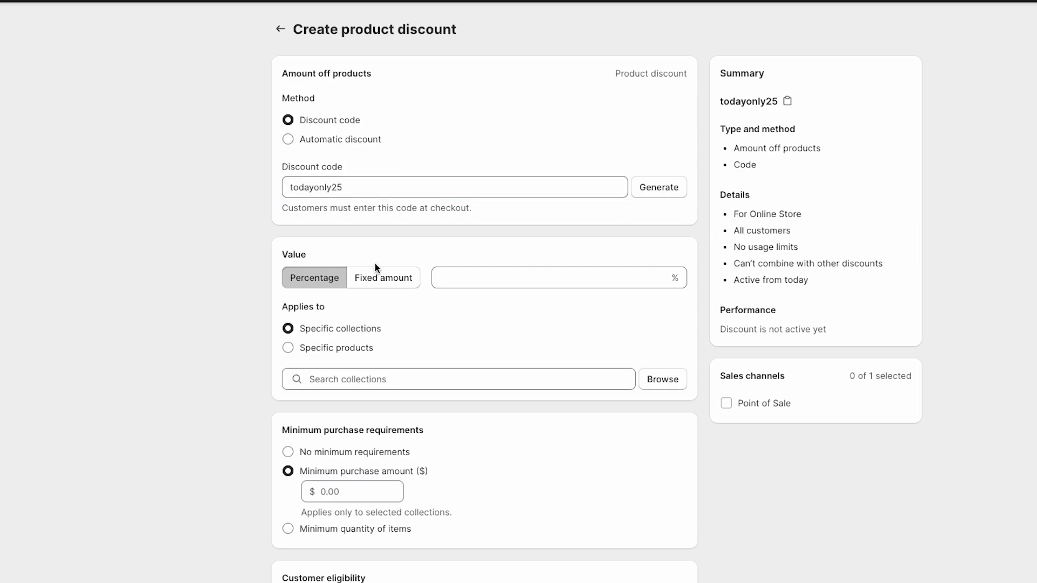
# - Set the discount value to a percentage of 25%
pyautogui.click(379, 292)
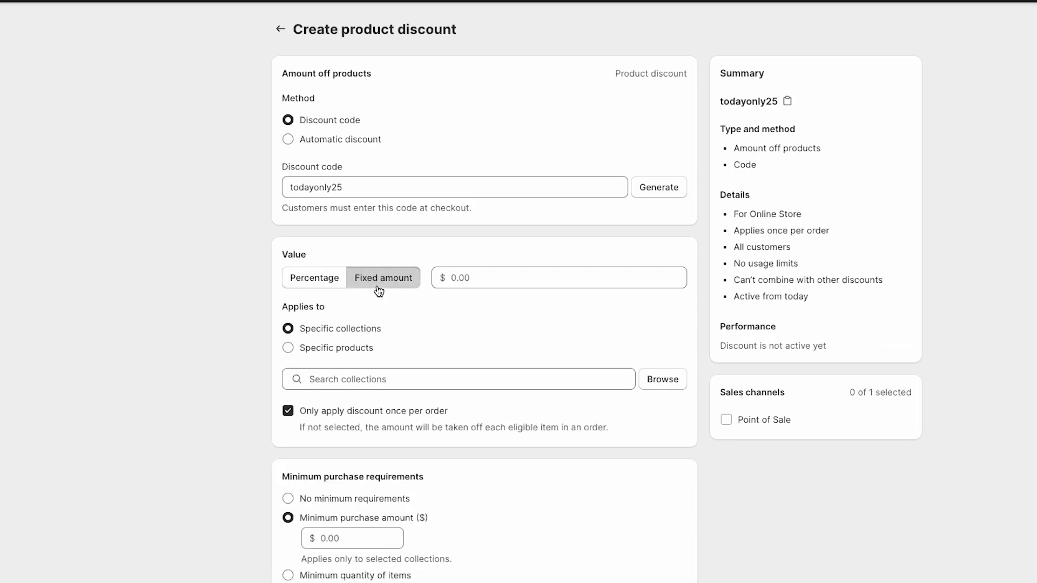
pyautogui.click(312, 284)
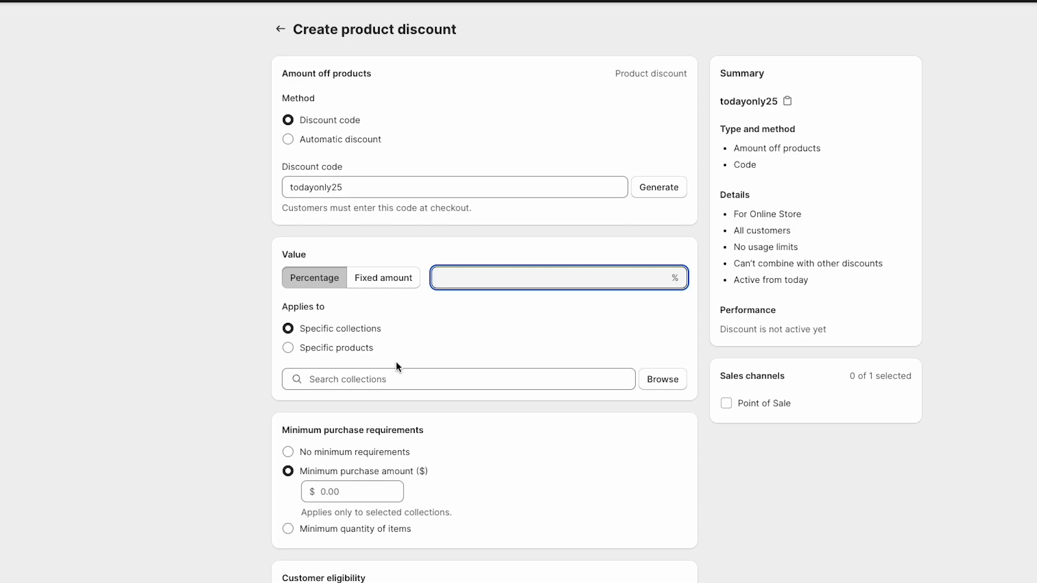
pyautogui.write('25')
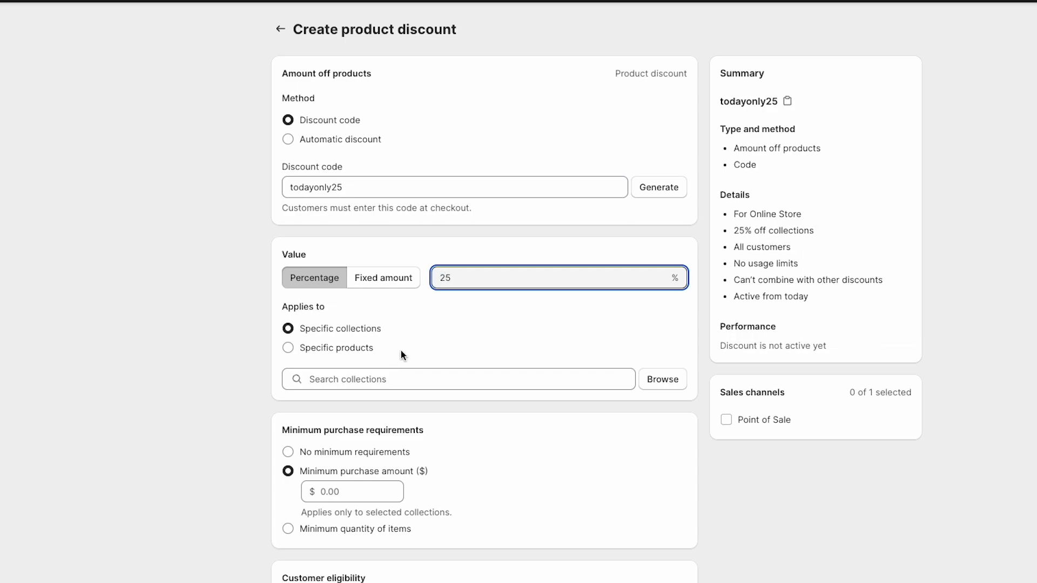
pyautogui.click(545, 325)
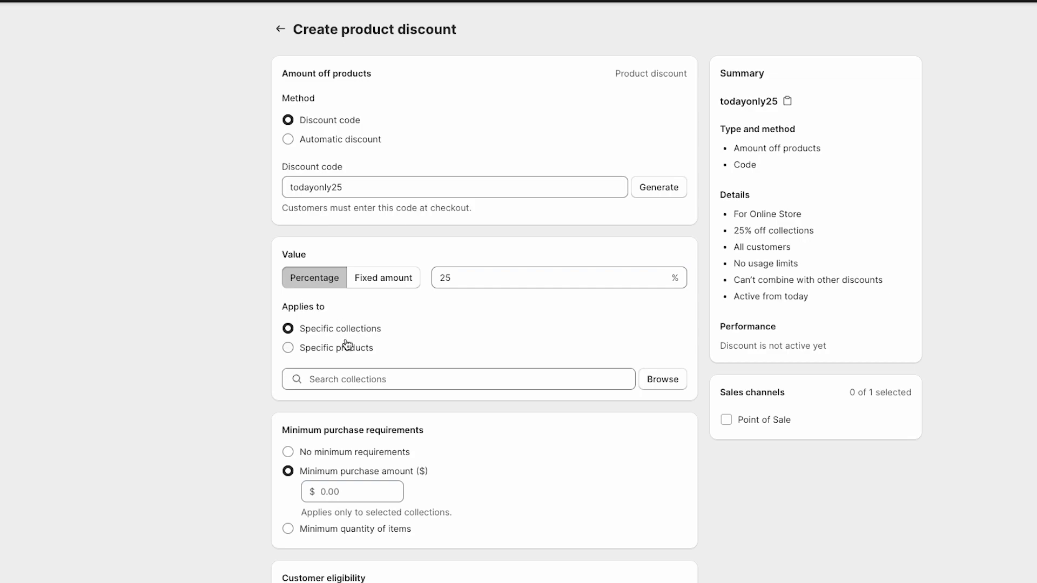
pyautogui.click(363, 349)
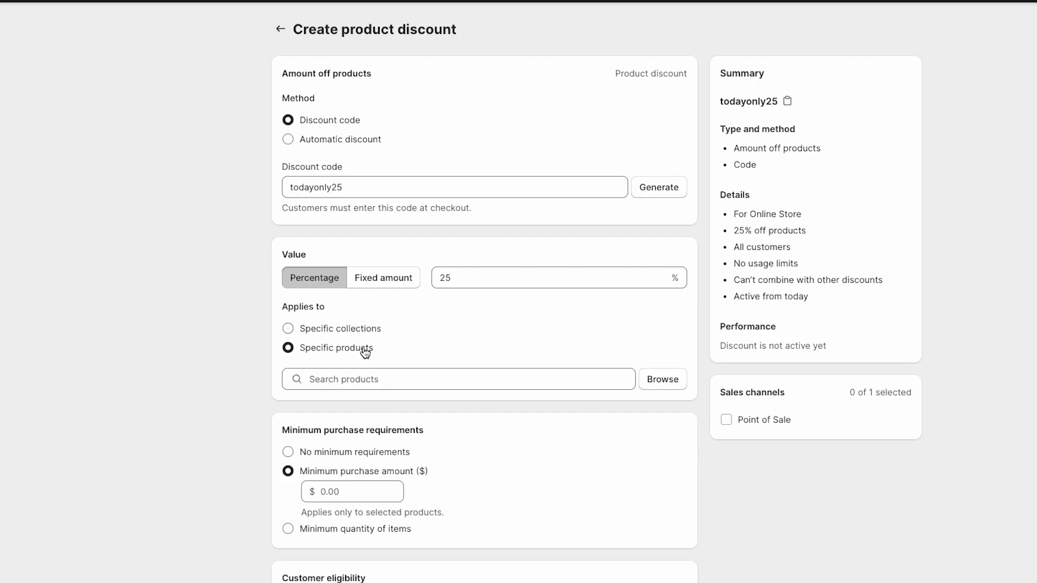
pyautogui.click(359, 335)
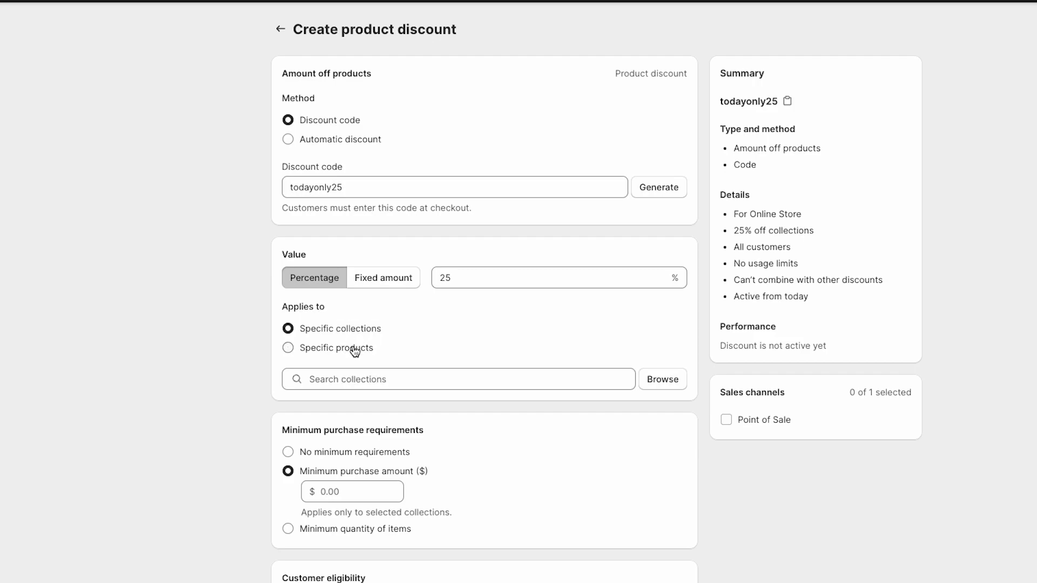
pyautogui.click(660, 385)
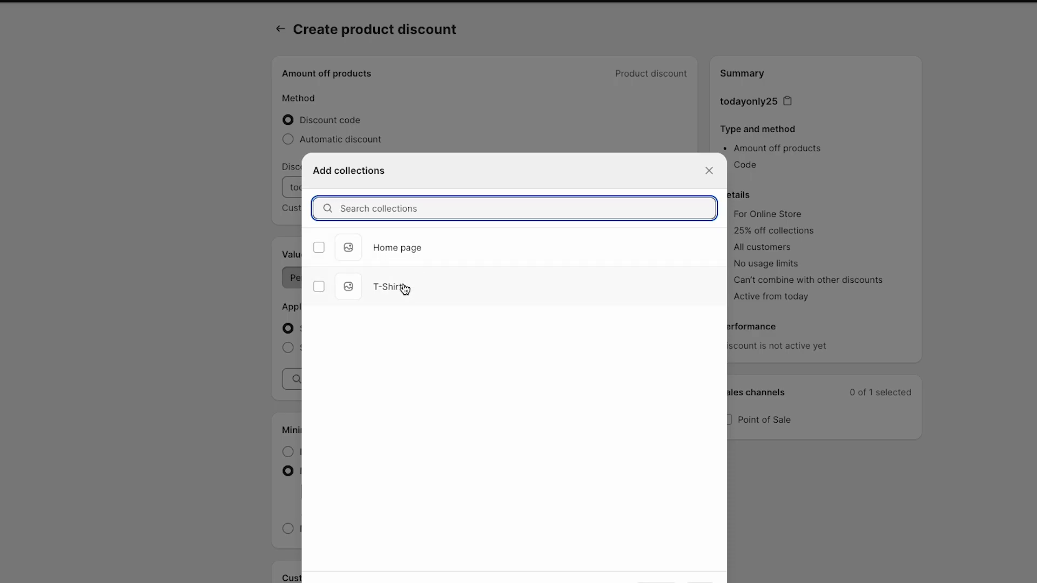
pyautogui.click(708, 172)
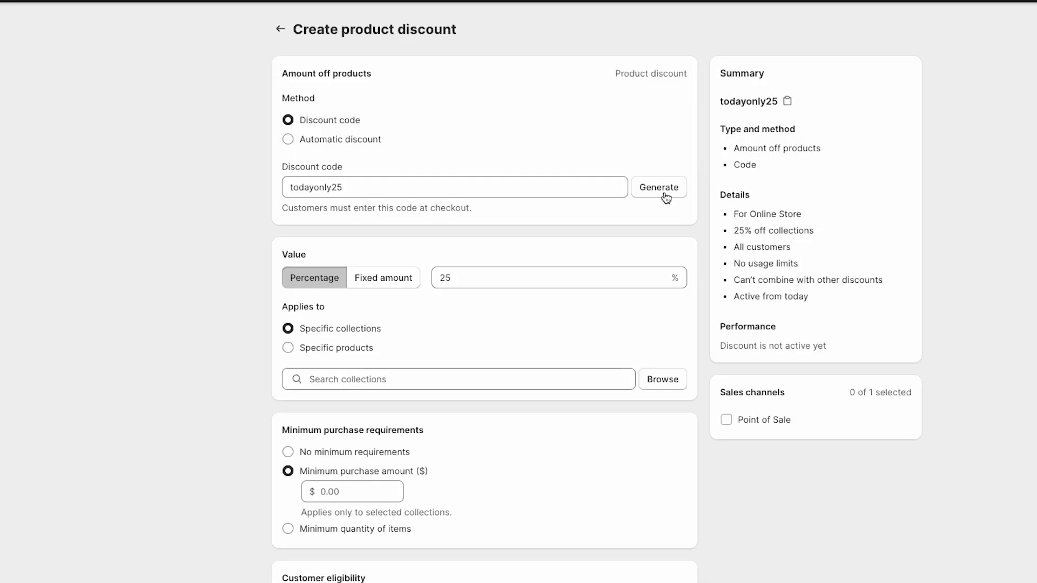
# - Apply the discount to the specific product Reach Great Depths, including both its Small and Medium variants
pyautogui.click(338, 351)
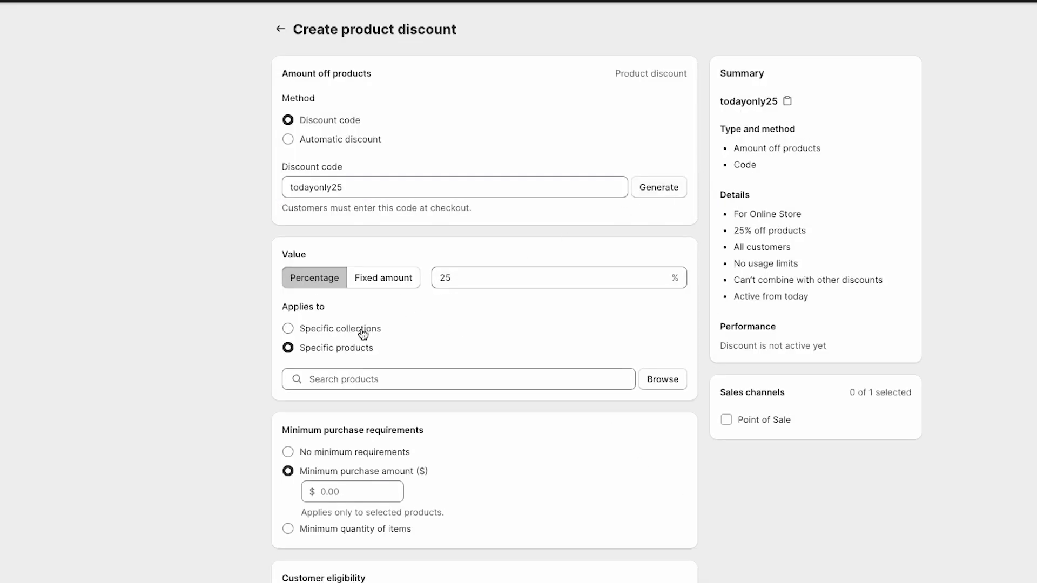
pyautogui.click(679, 382)
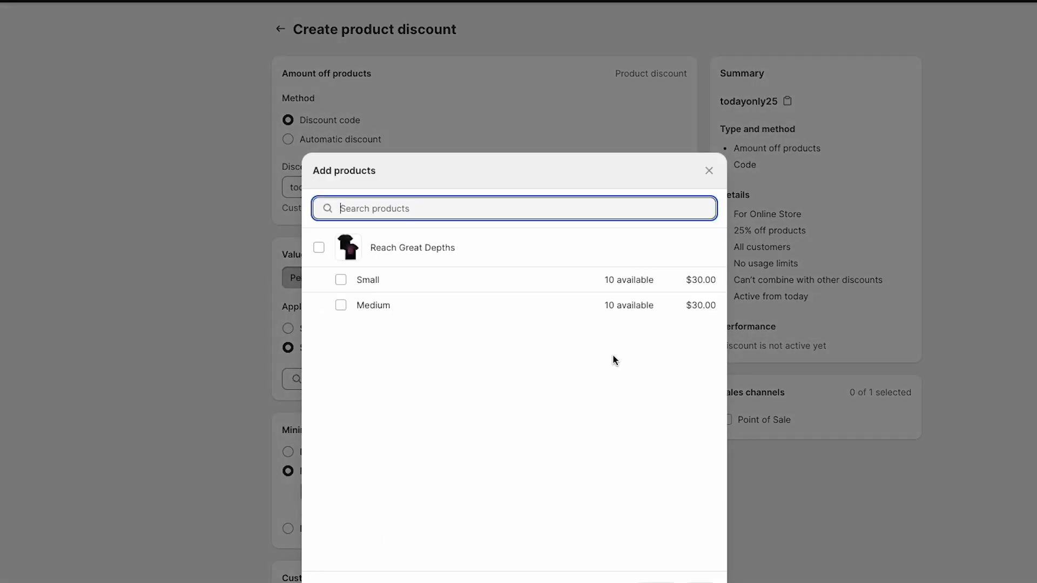
pyautogui.click(320, 248)
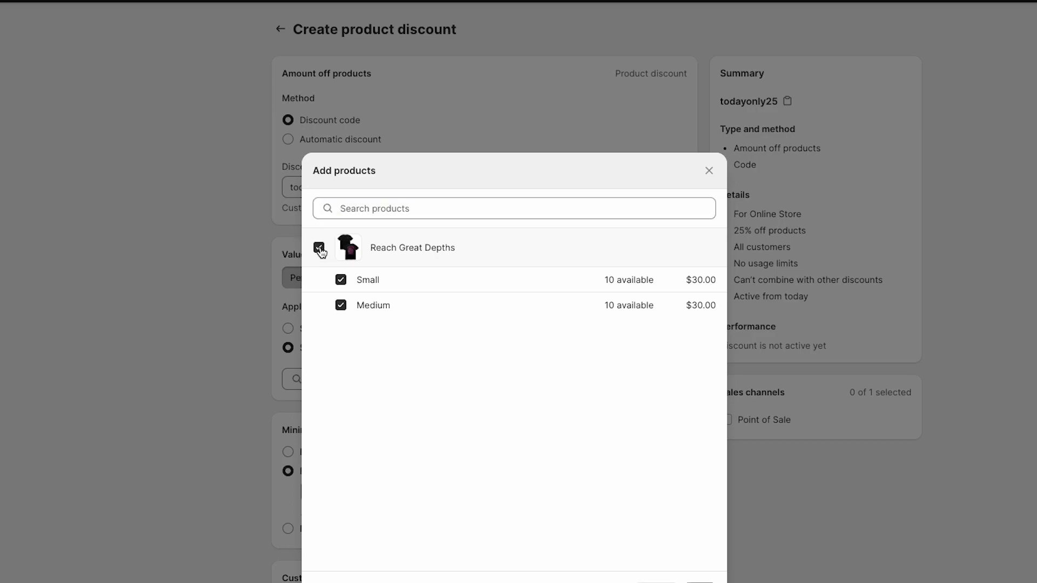
pyautogui.click(341, 304)
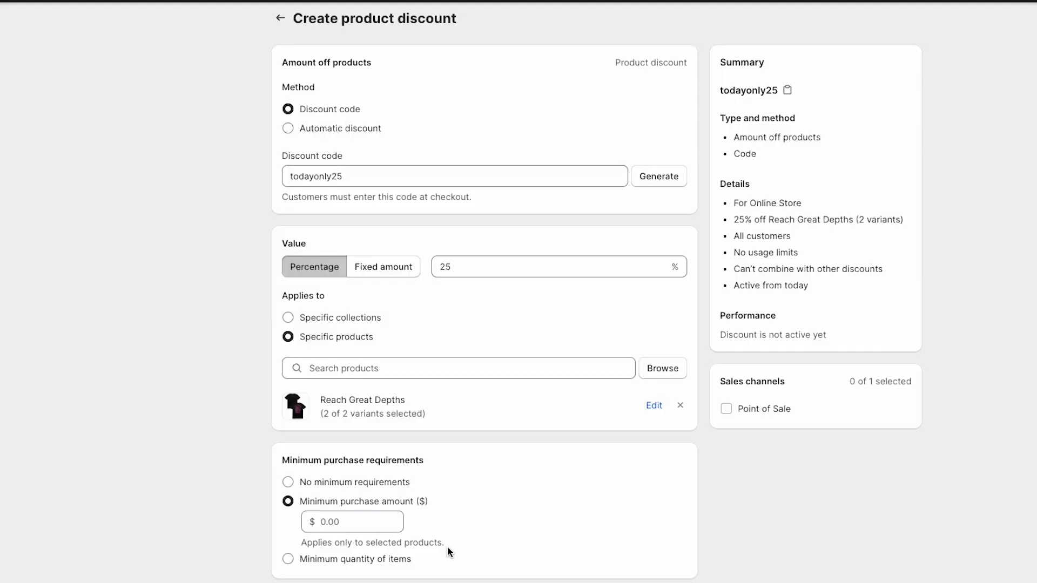
# - Set the minimum purchase requirement to a minimum purchase amount of $10.00
pyautogui.scroll(-2, 452, 551)
pyautogui.scroll(-1, 452, 551)
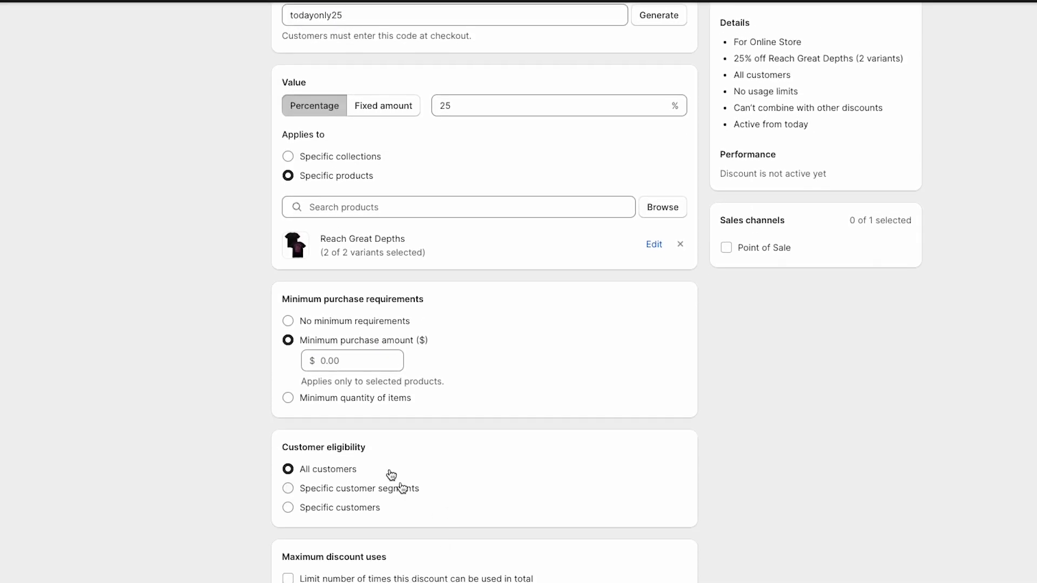
pyautogui.click(314, 327)
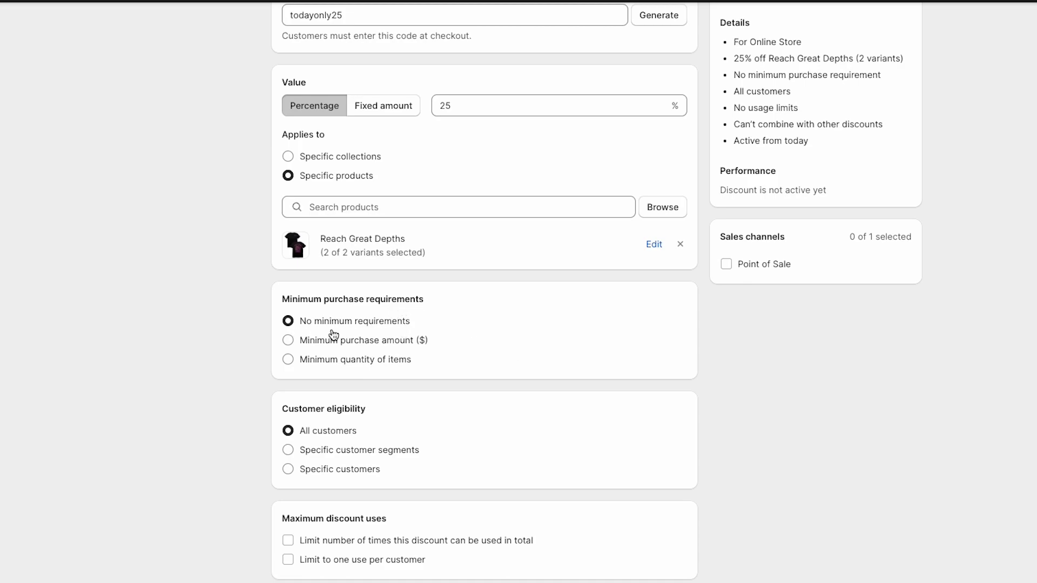
pyautogui.click(288, 340)
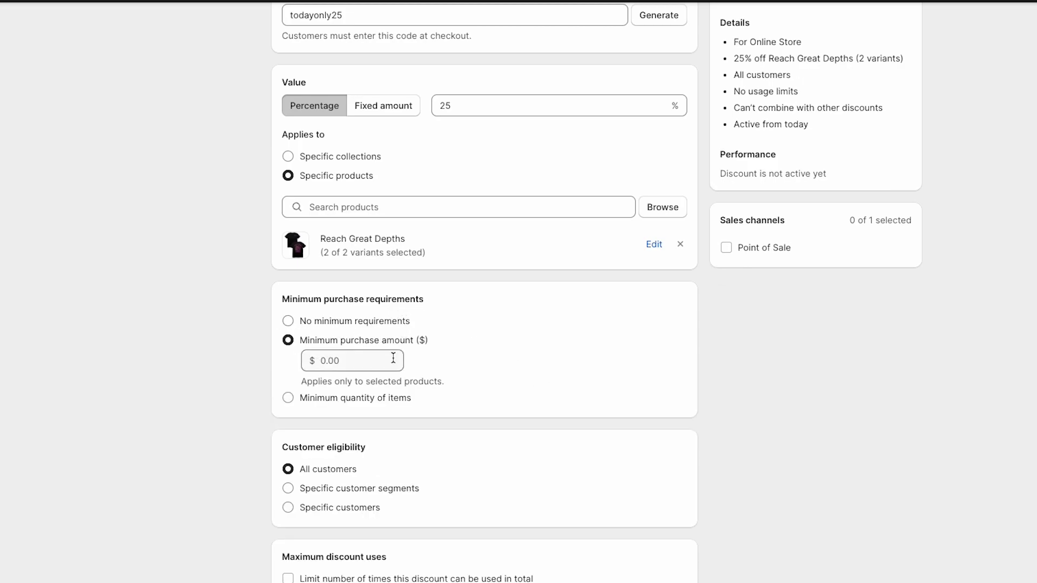
pyautogui.click(293, 403)
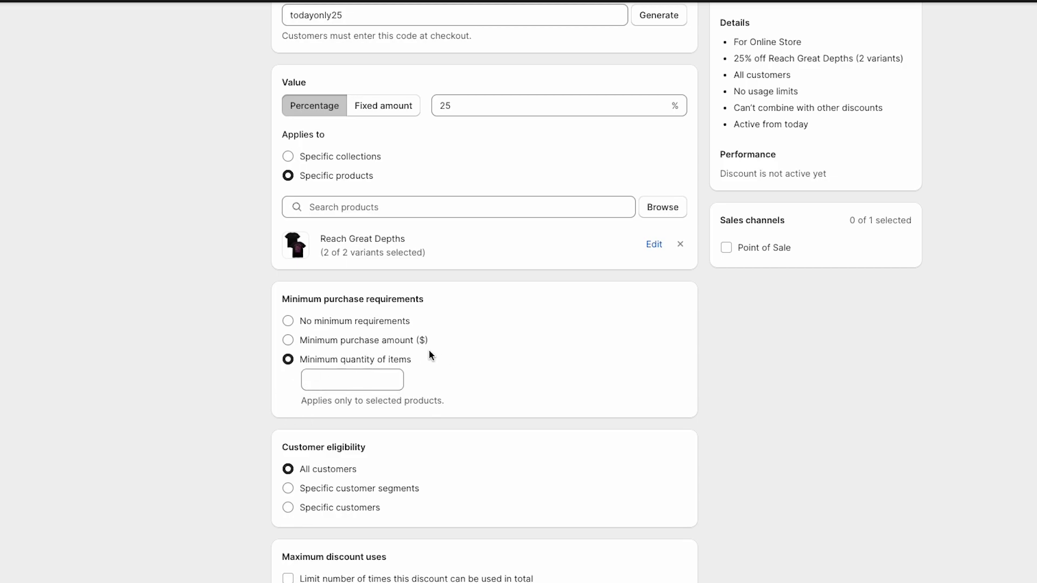
pyautogui.click(378, 339)
pyautogui.click(353, 358)
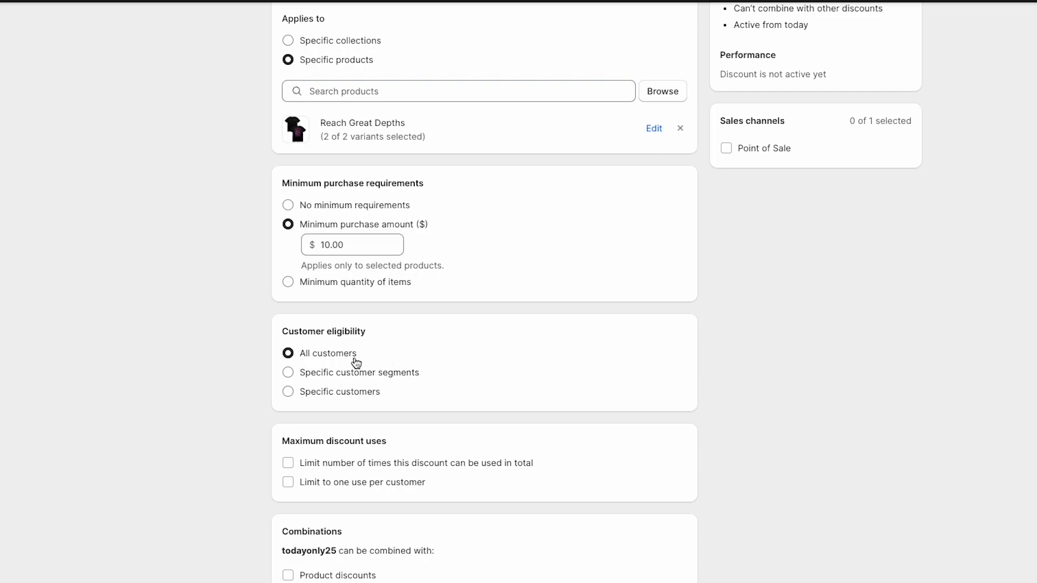
pyautogui.click(328, 381)
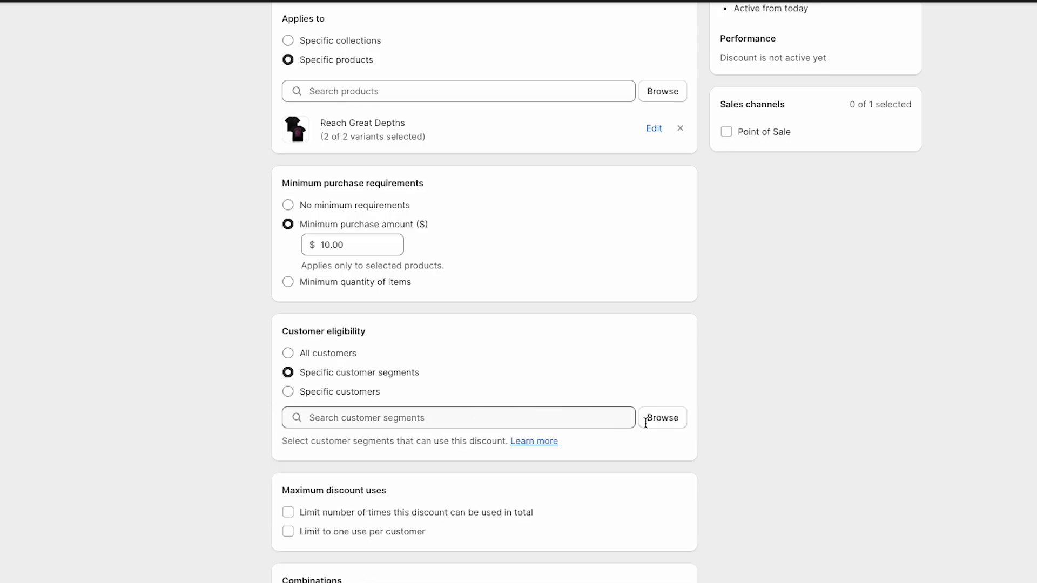
pyautogui.click(673, 426)
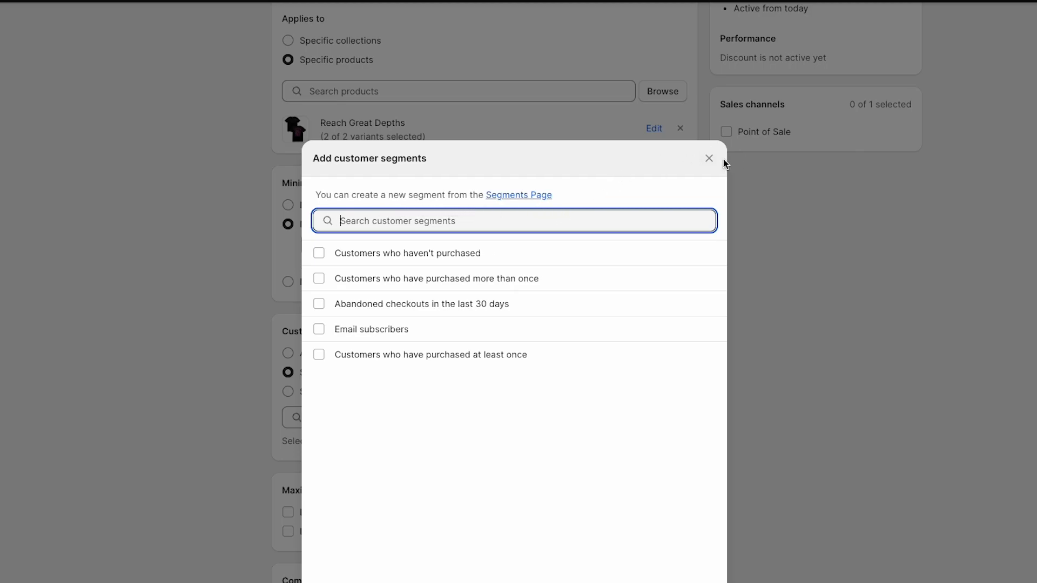
pyautogui.click(710, 159)
pyautogui.click(348, 393)
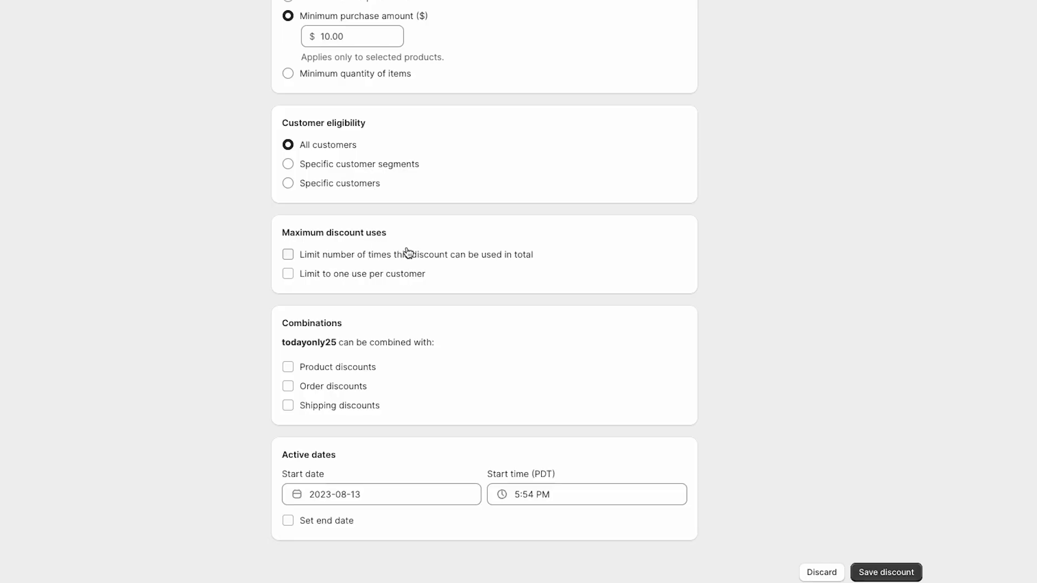
# - Try the total-use limit, the one-use-per-customer limit and the product discounts combination, and clear them again
pyautogui.click(333, 262)
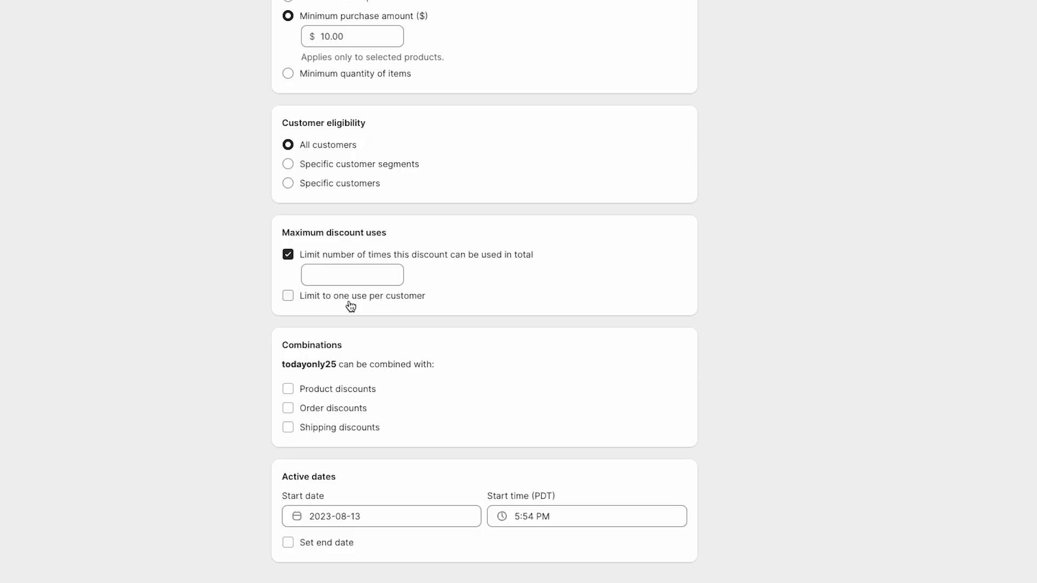
pyautogui.click(350, 305)
pyautogui.click(291, 259)
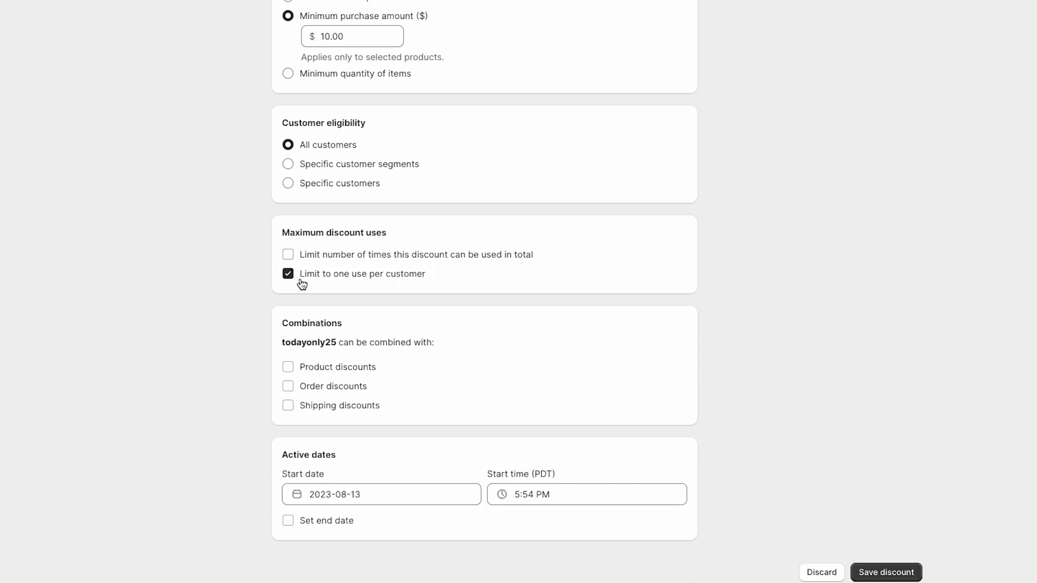
pyautogui.click(289, 276)
pyautogui.click(373, 374)
pyautogui.click(373, 376)
# - Try 2023-08-14 as the discount's start date and restore it to 2023-08-13
pyautogui.click(401, 500)
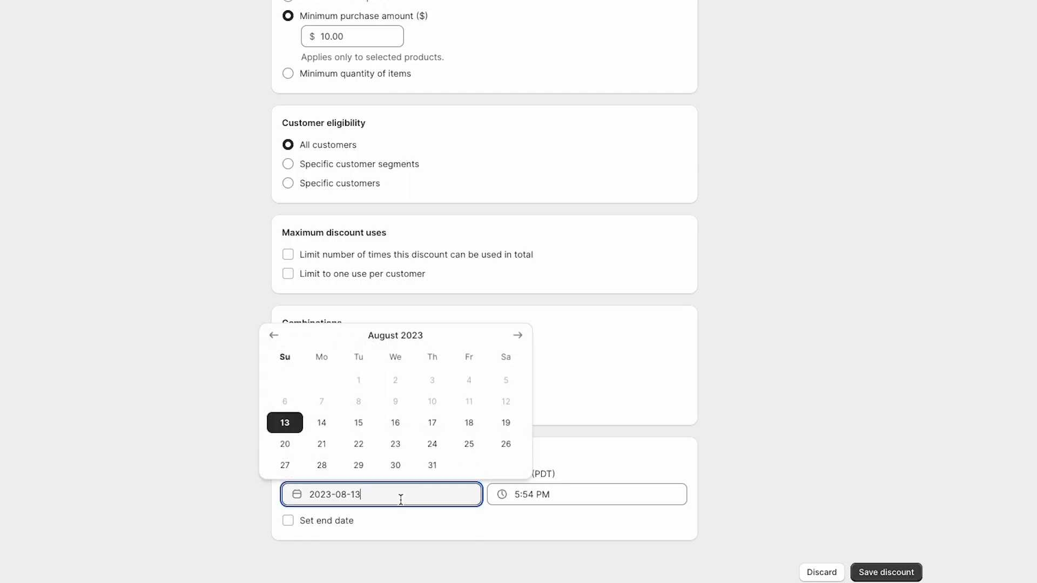
pyautogui.click(332, 432)
pyautogui.click(359, 490)
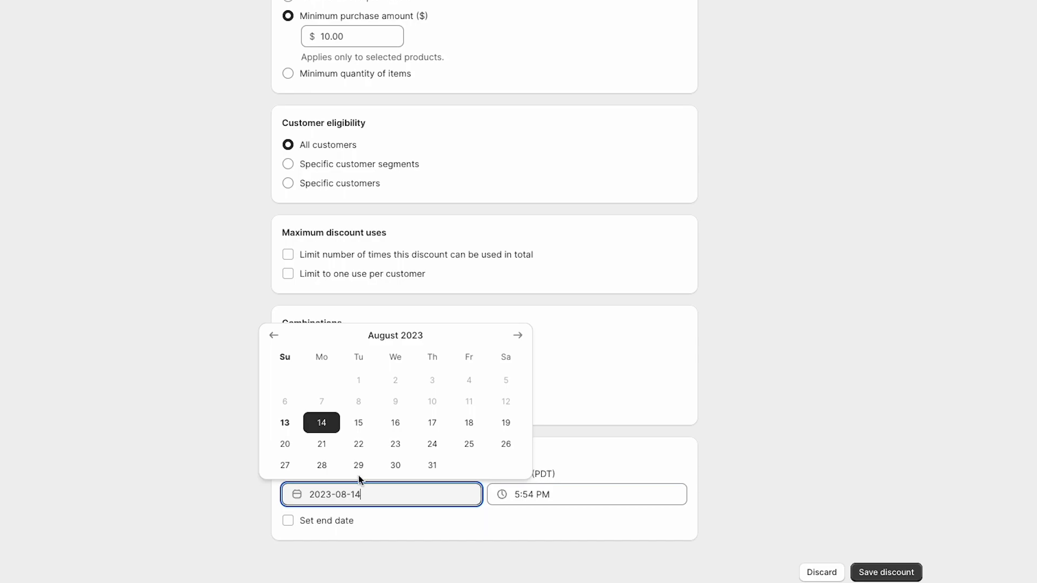
pyautogui.click(285, 423)
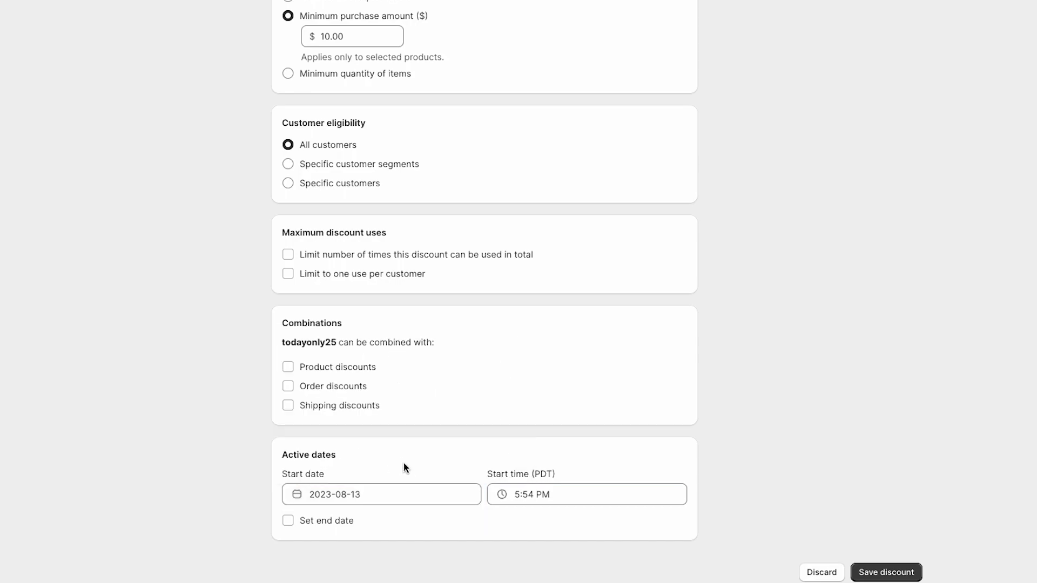